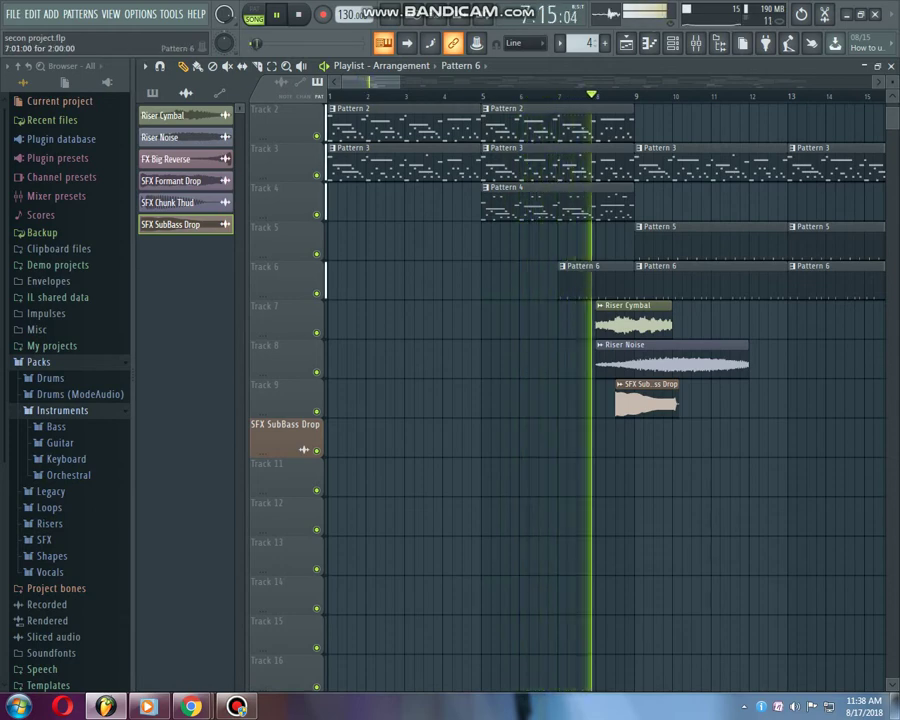
- Inspect the channel steps of Pattern 5 and restart song playback from the beginning
double_click(672, 243)
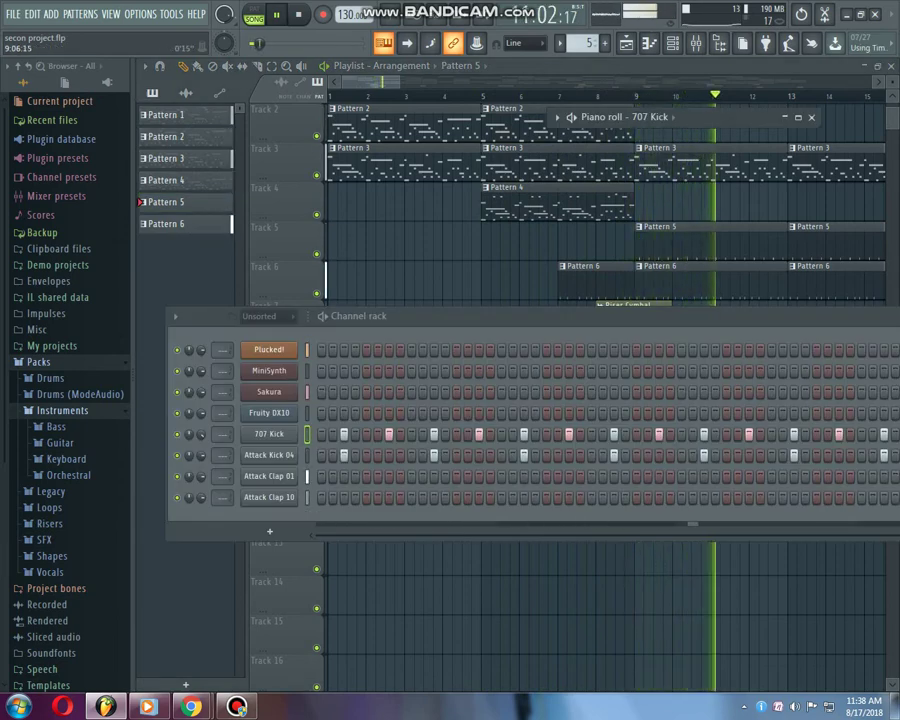
left_click_drag(650, 96, 672, 96)
key("space")
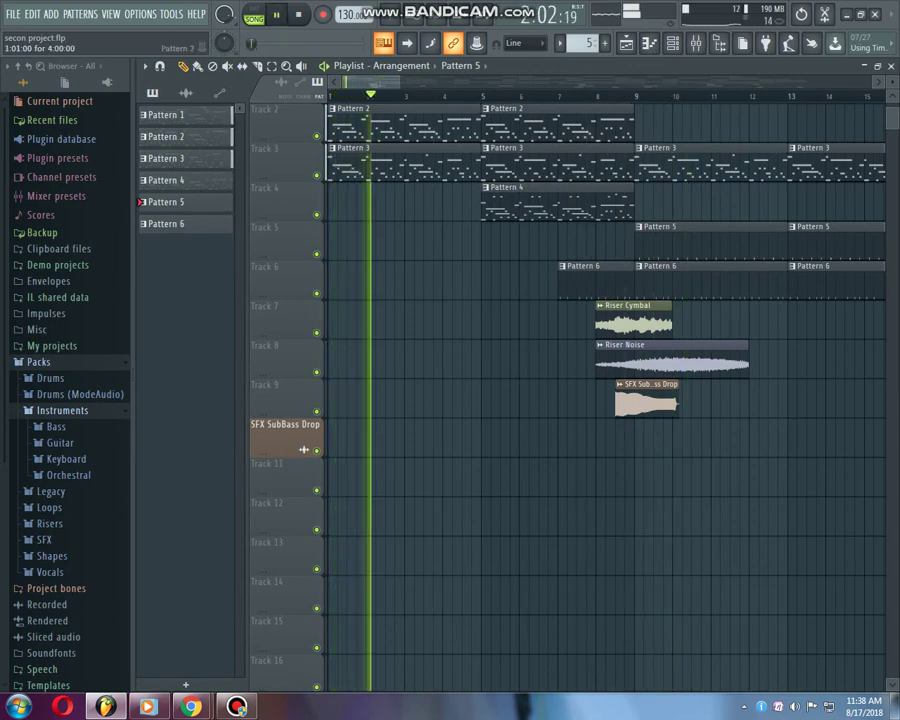
- Examine Pattern 2's MiniSynth notes in a widened piano roll, and return to the playlist
double_click(404, 126)
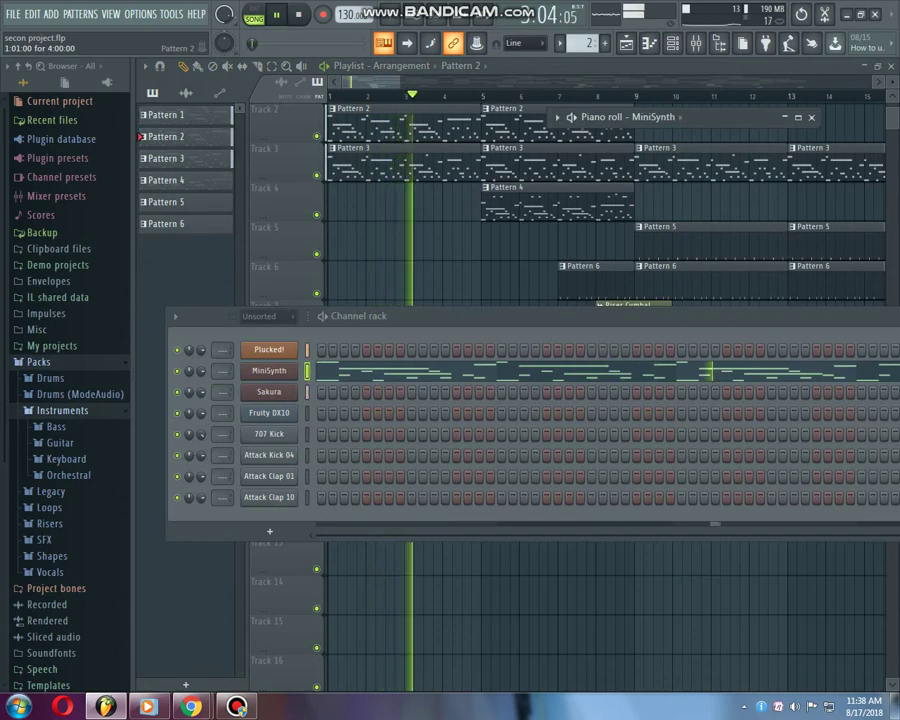
left_click(400, 371)
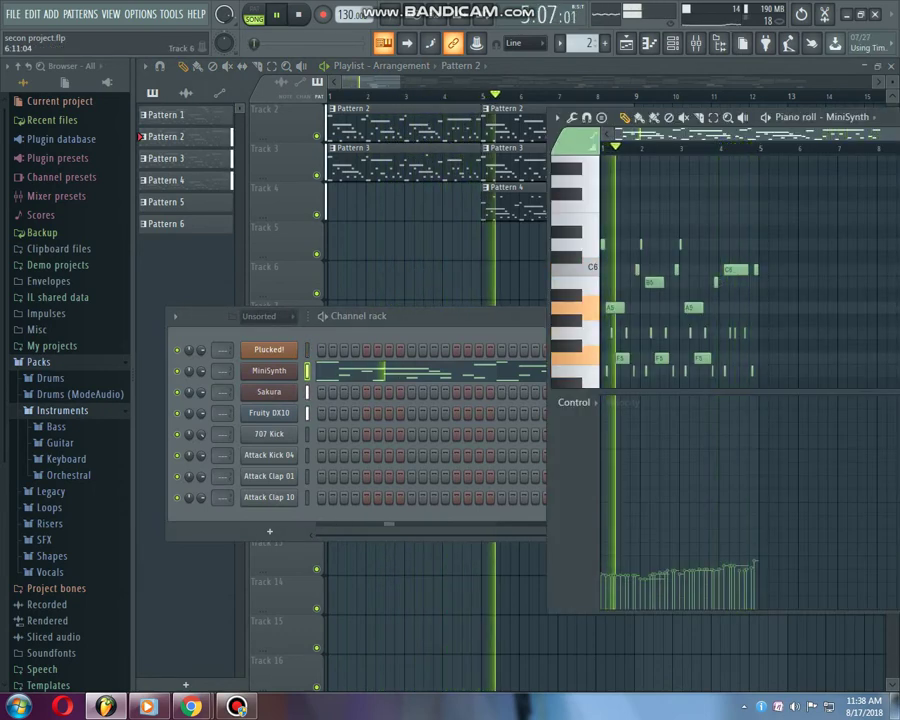
left_click_drag(548, 365, 182, 365)
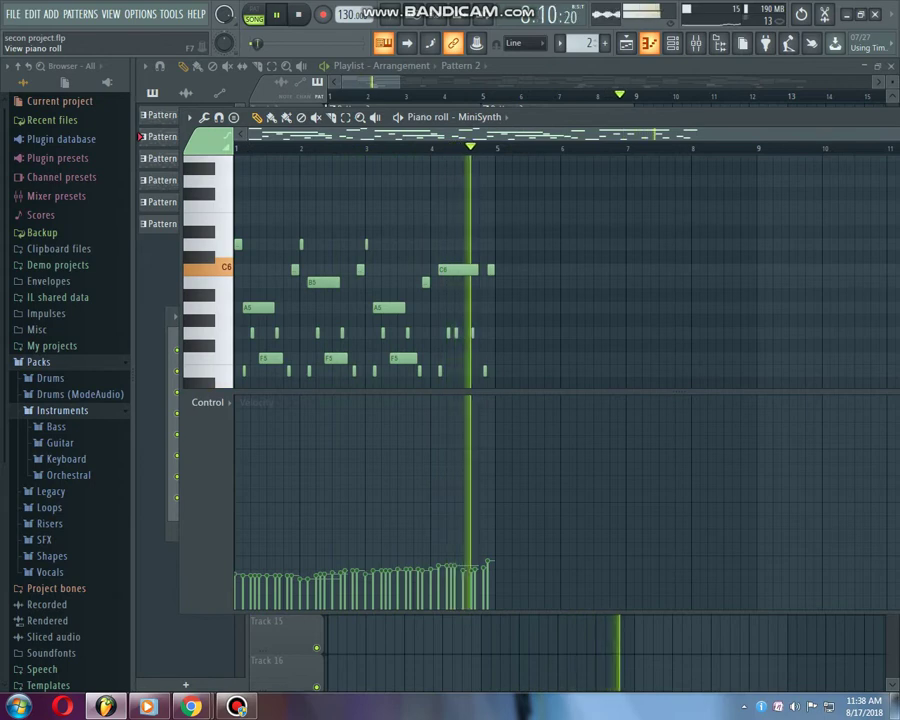
left_click(649, 43)
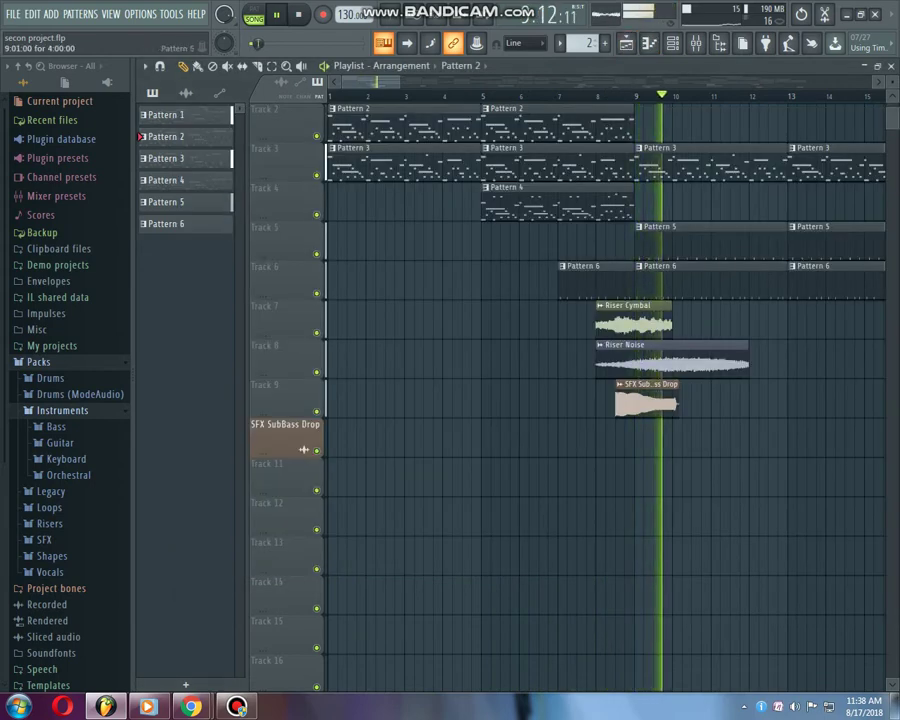
- Examine the piano rolls of Pattern 5's 707 Kick and Pattern 4's Fruity DX10 across a wider stretch of the arrangement
double_click(658, 245)
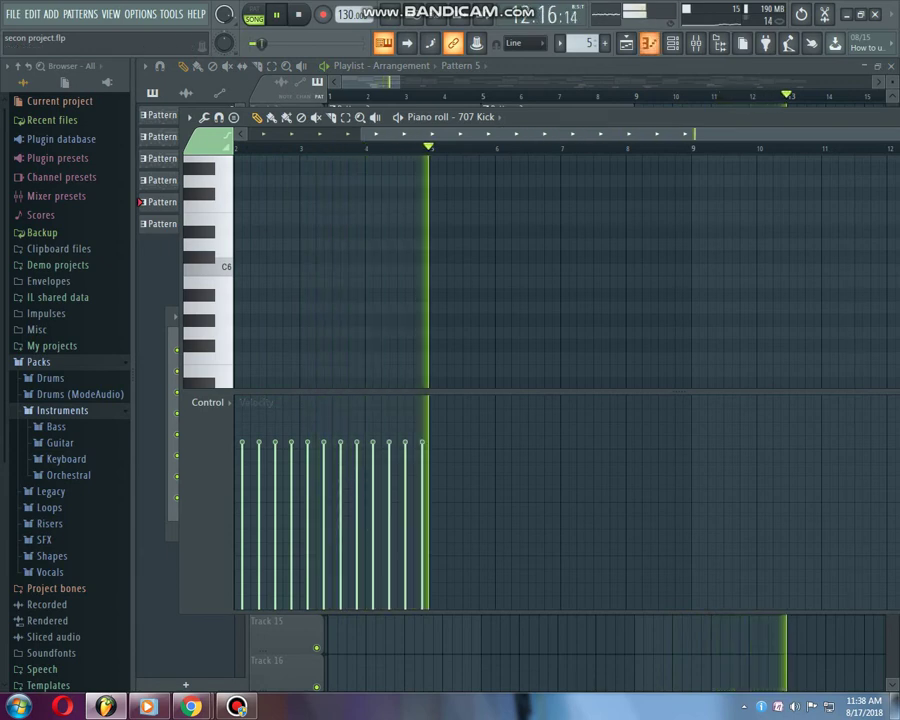
key("F7")
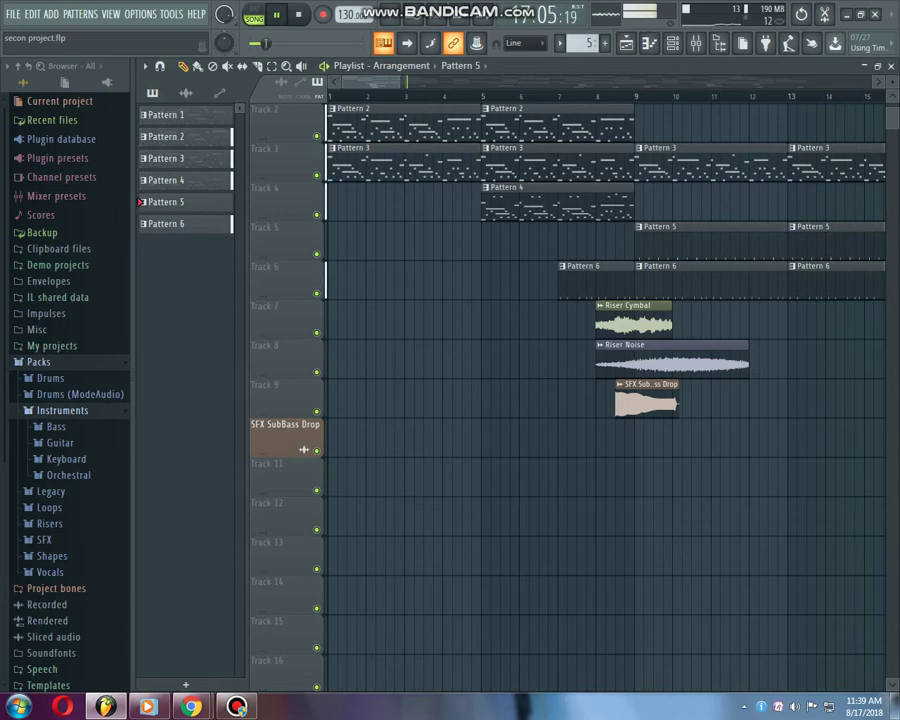
left_click_drag(400, 82, 577, 82)
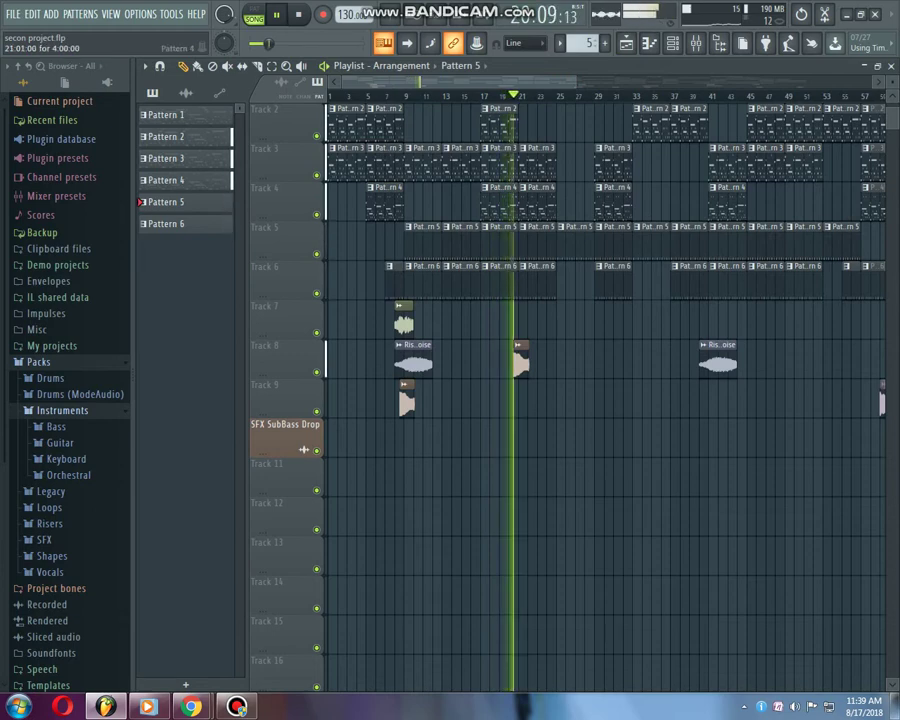
double_click(532, 206)
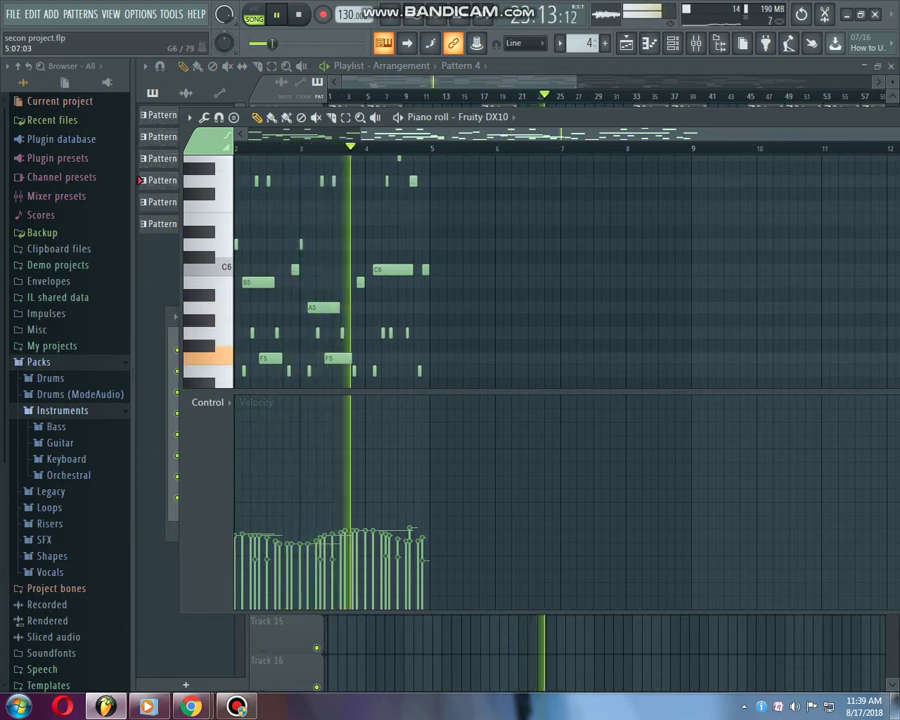
left_click(626, 43)
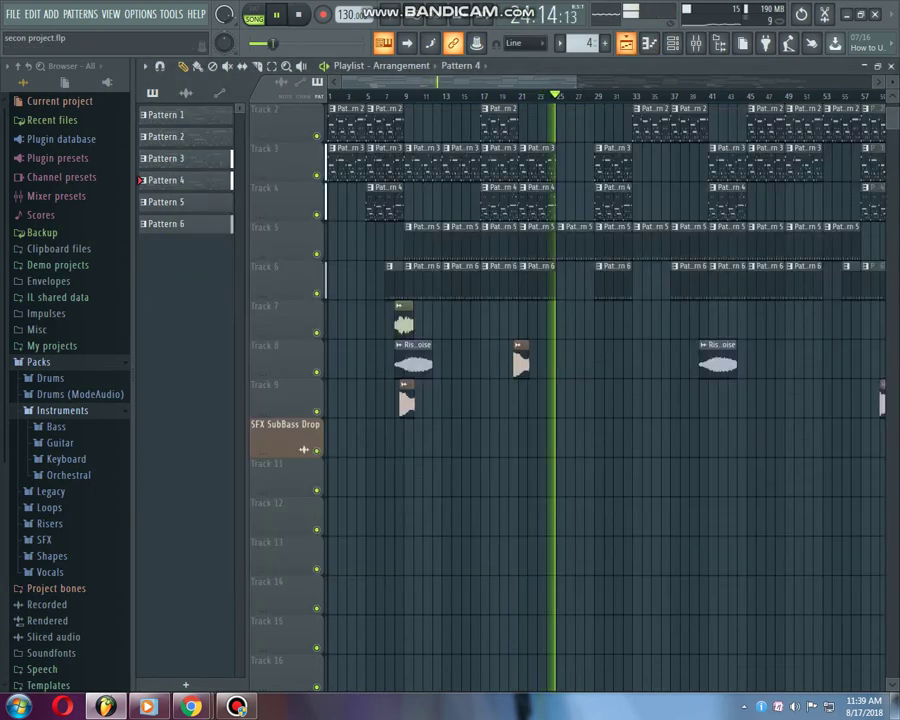
double_click(578, 245)
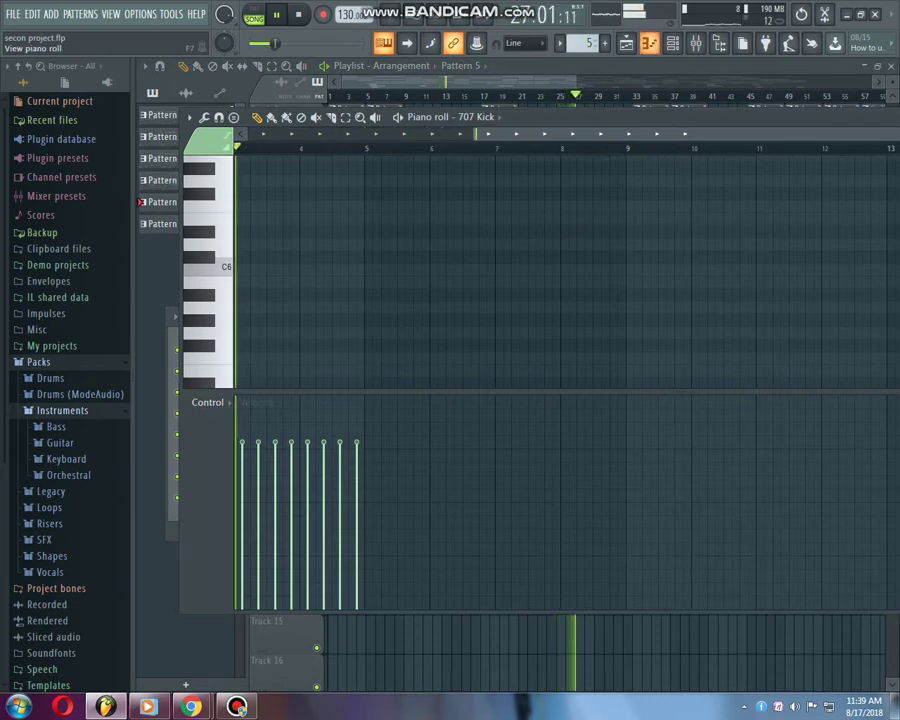
key("F7")
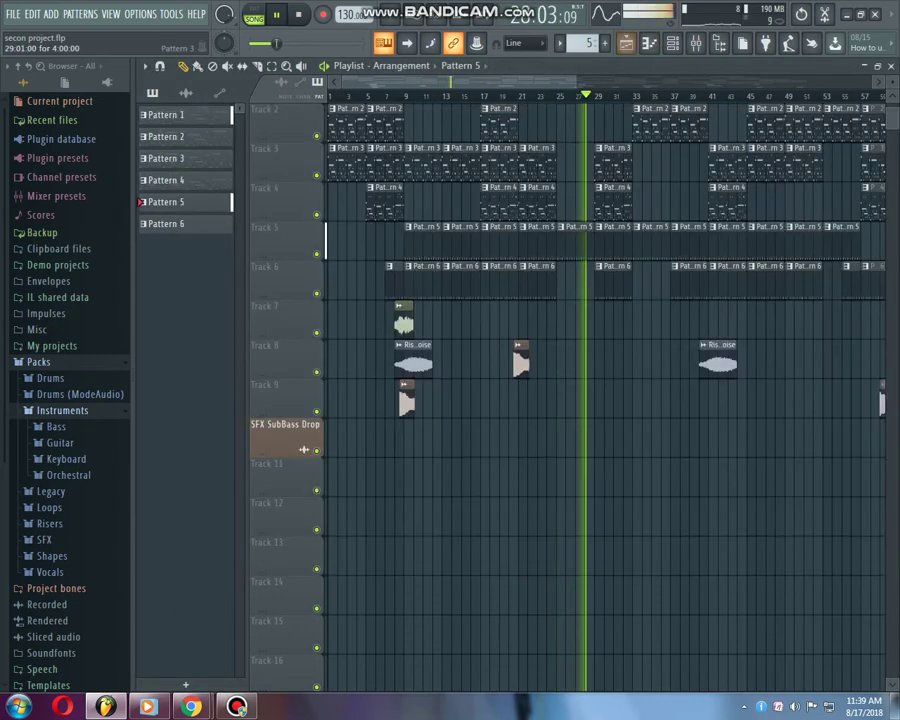
- Review the MiniSynth notes of the Pattern 2 clip at bar 33 on Track 2, and return to the playlist
scroll(303, 449, "up", 1)
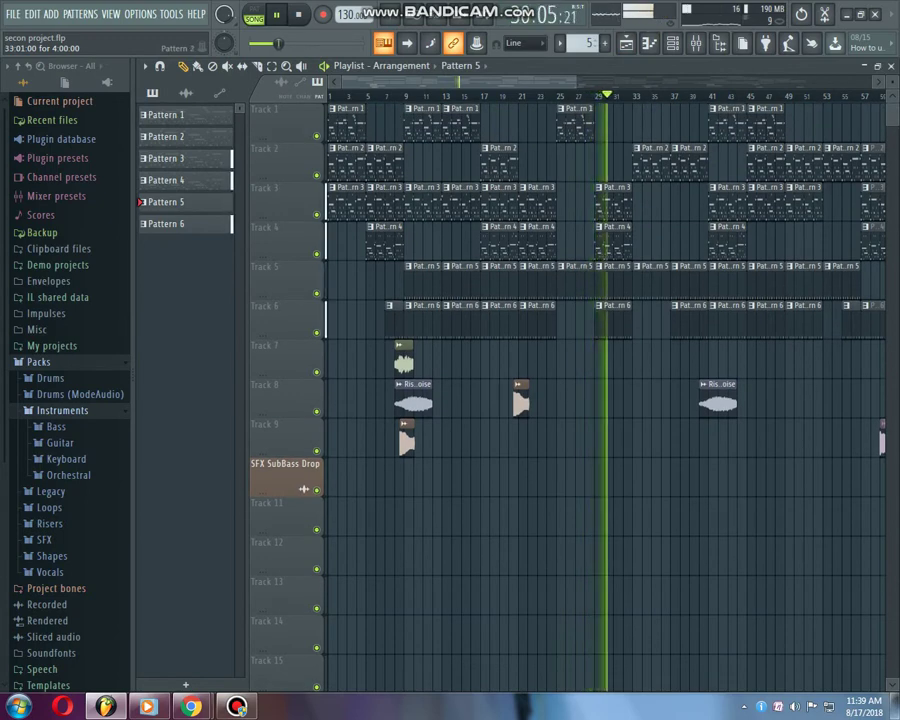
double_click(645, 168)
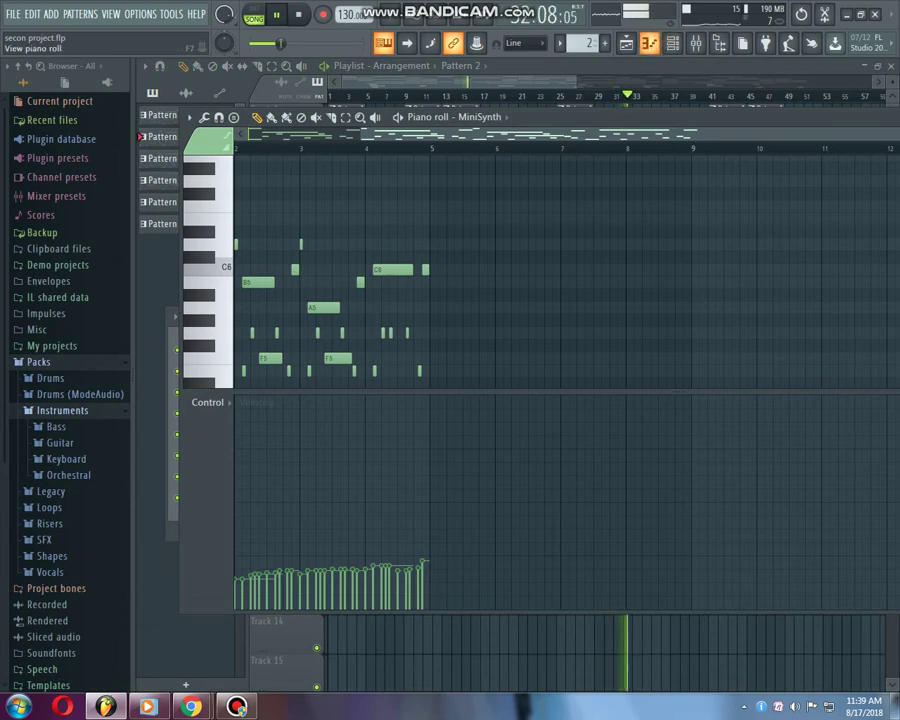
left_click(649, 43)
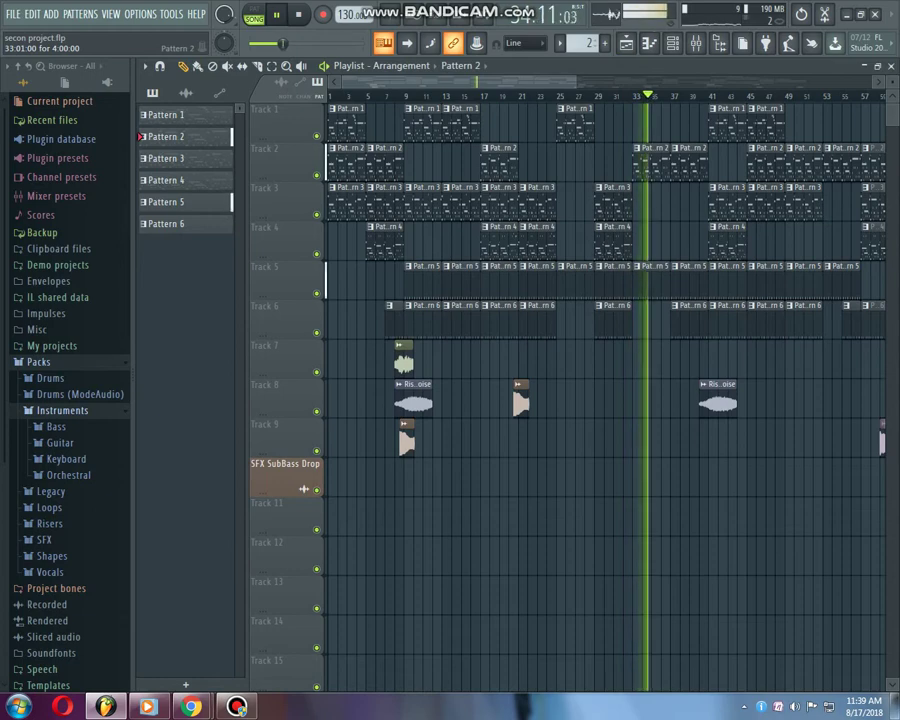
key("F7")
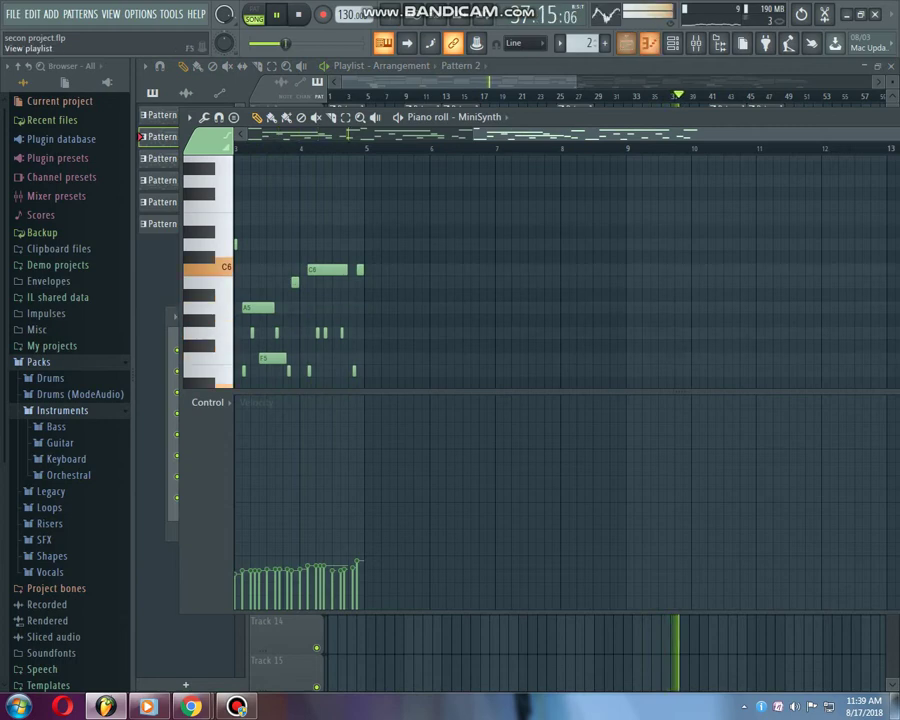
key("F7")
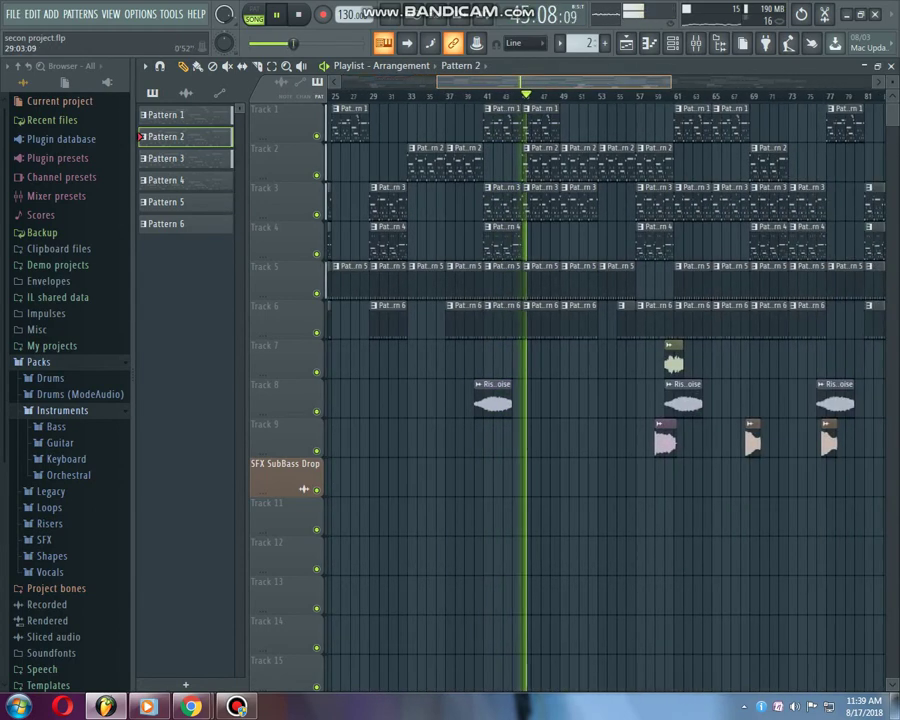
- Place an SFX SubBass Drop audio clip on Track 9 at about bar 84
left_click_drag(678, 82, 734, 82)
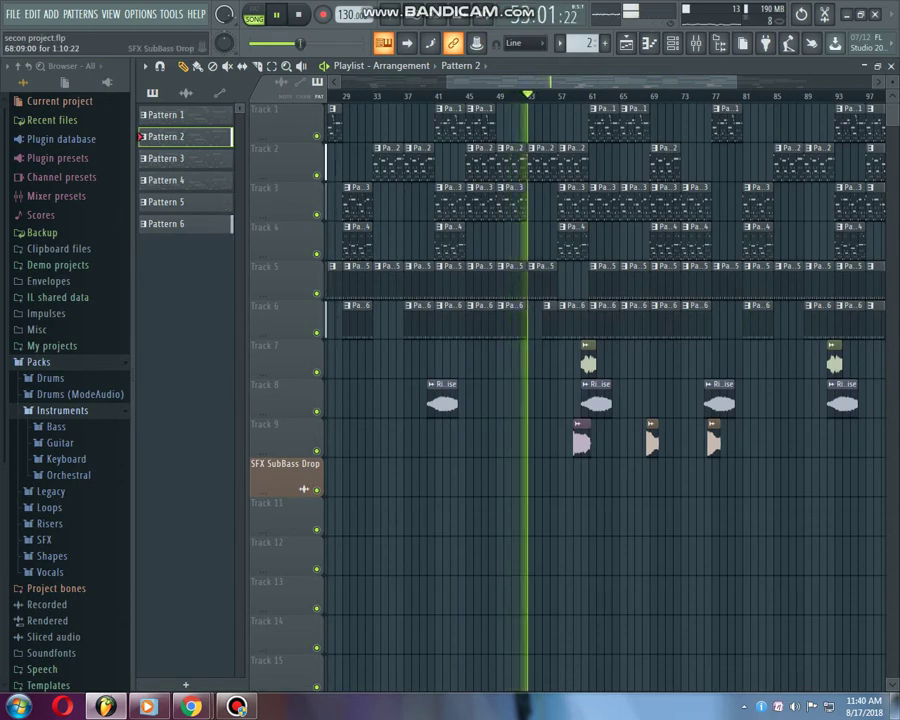
left_click(185, 93)
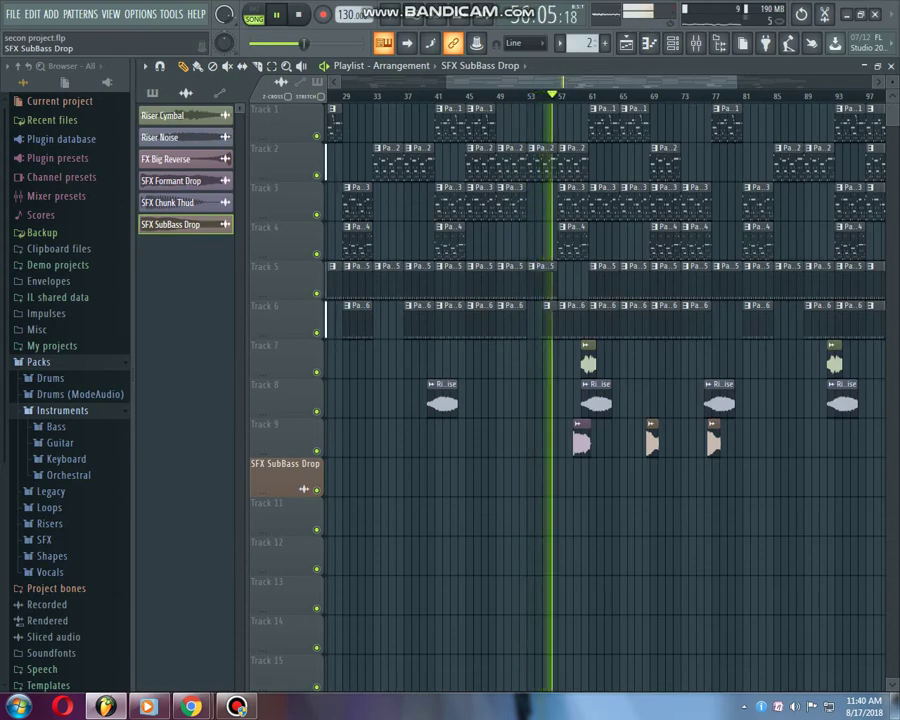
left_click_drag(185, 228, 793, 490)
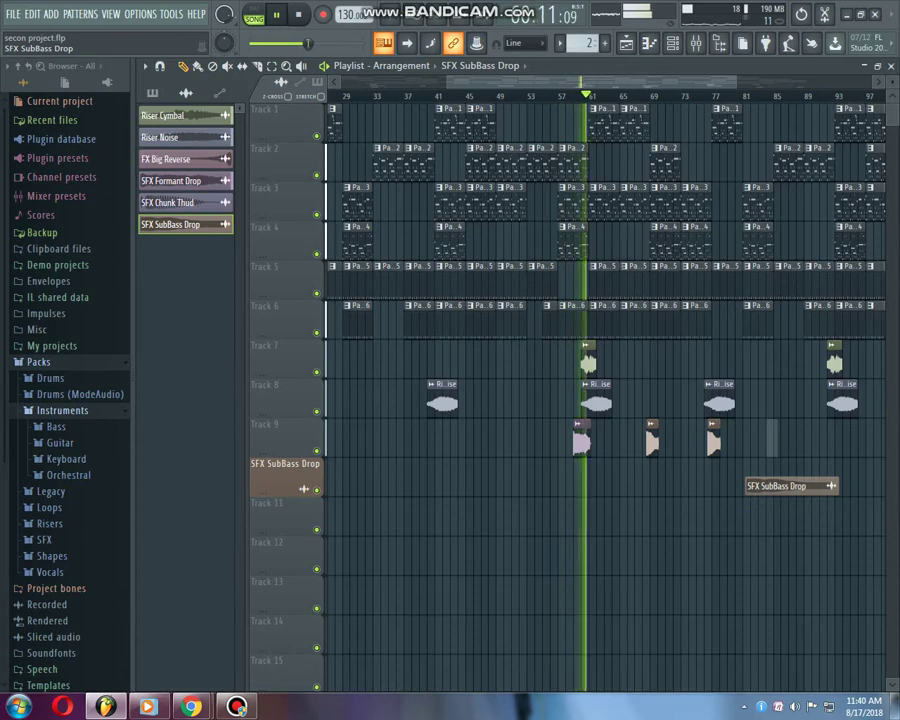
left_click_drag(793, 490, 790, 442)
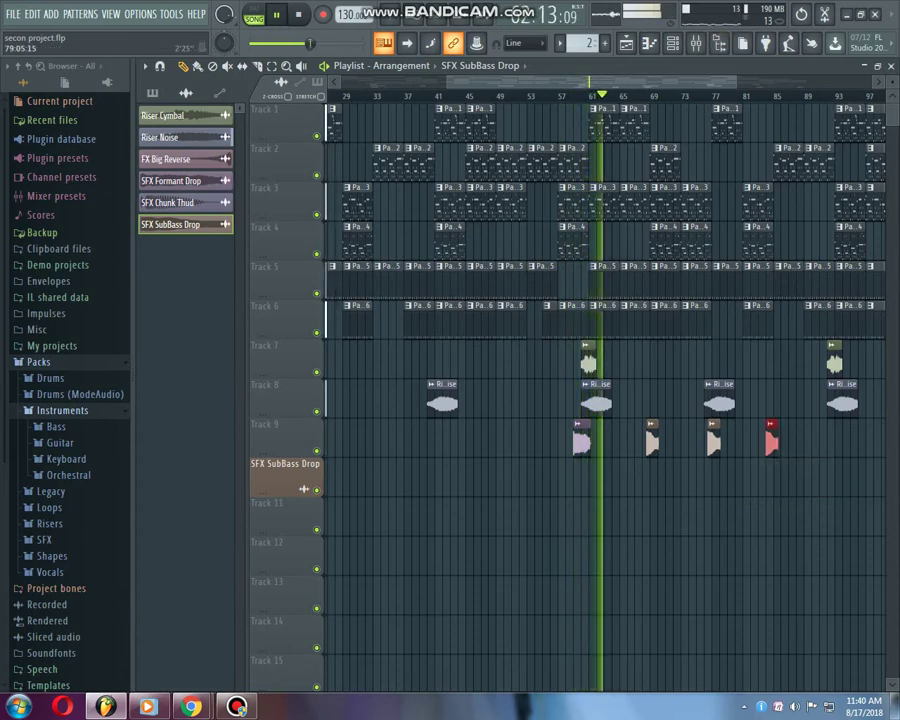
- Move the new SFX SubBass Drop clip on Track 9 about half a bar later, to about bar 84.5
left_click_drag(737, 82, 575, 82)
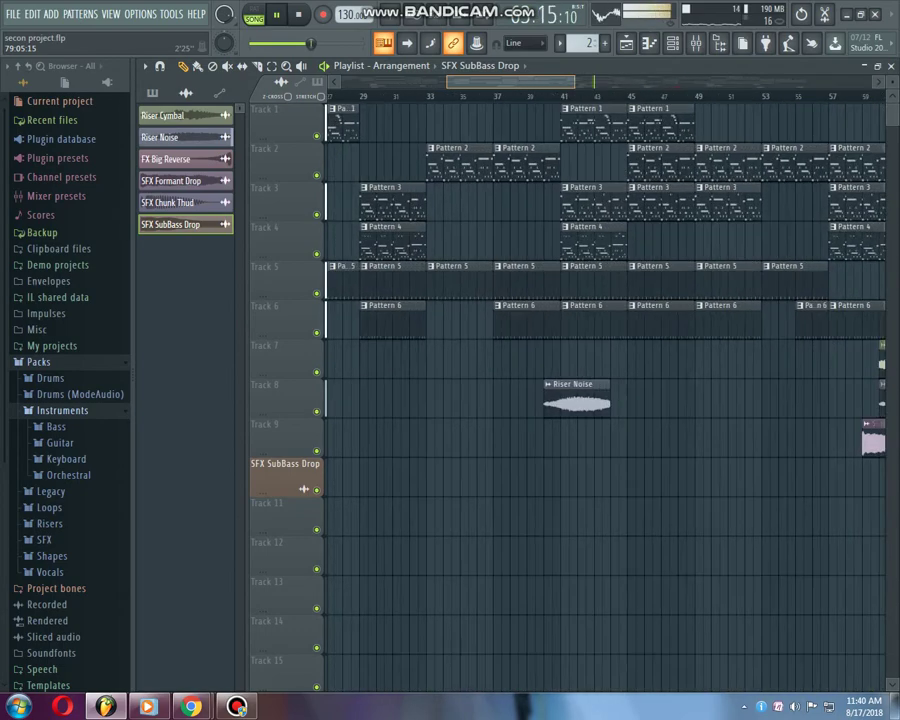
scroll(605, 390, "up", 3)
left_click_drag(475, 82, 610, 82)
scroll(605, 390, "right", 3)
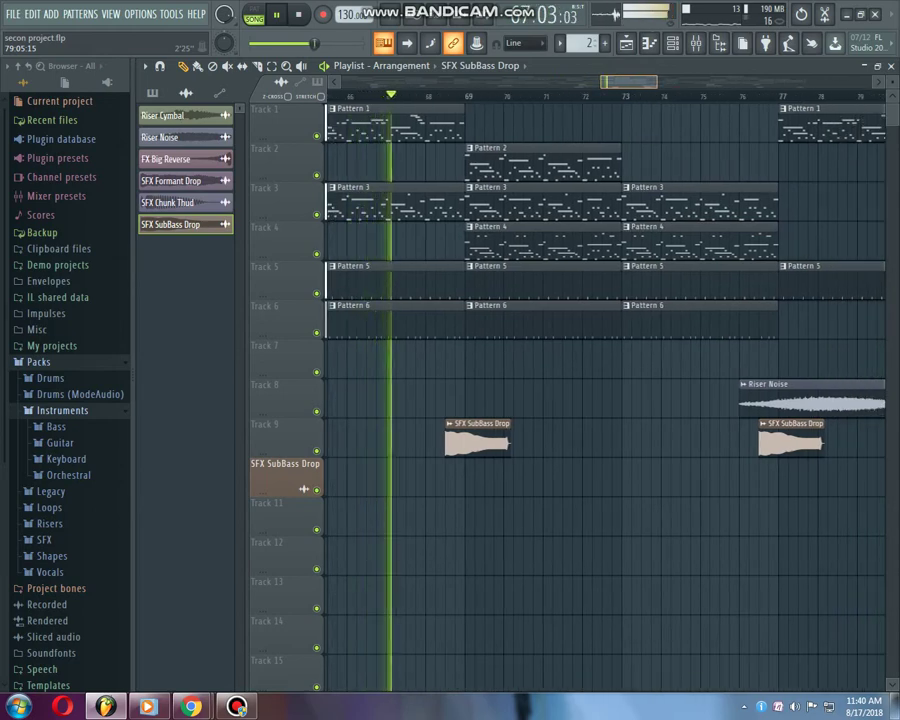
left_click_drag(631, 82, 634, 82)
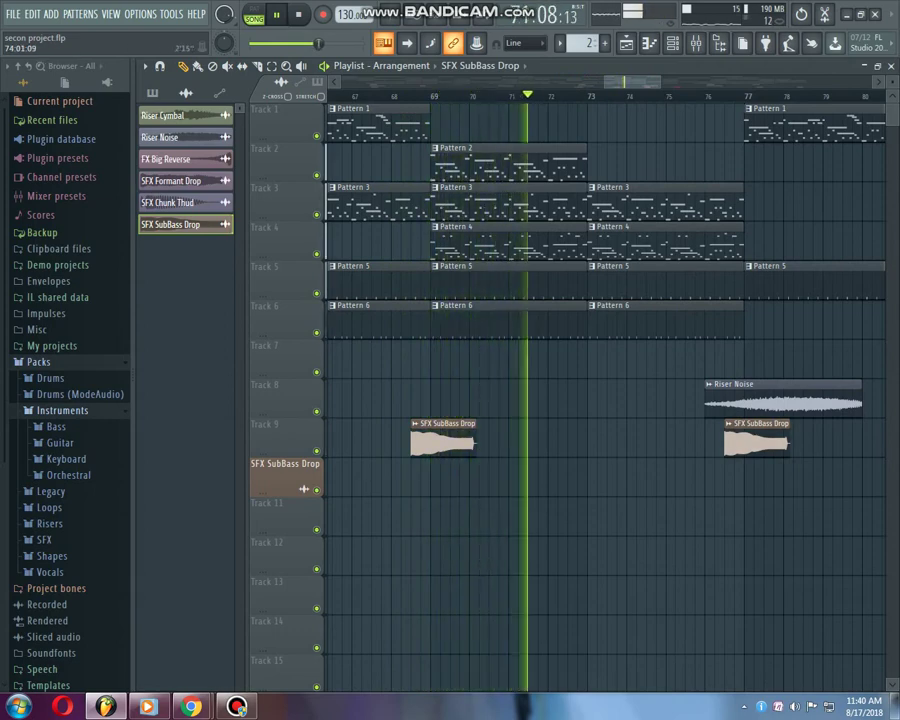
scroll(304, 489, "right", 6)
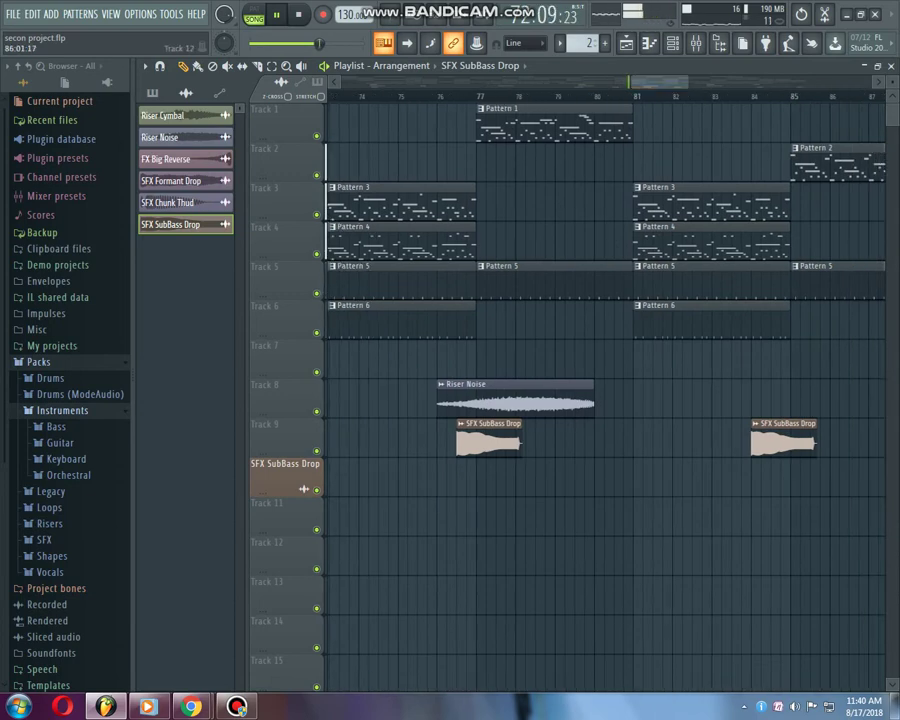
left_click_drag(757, 441, 777, 441)
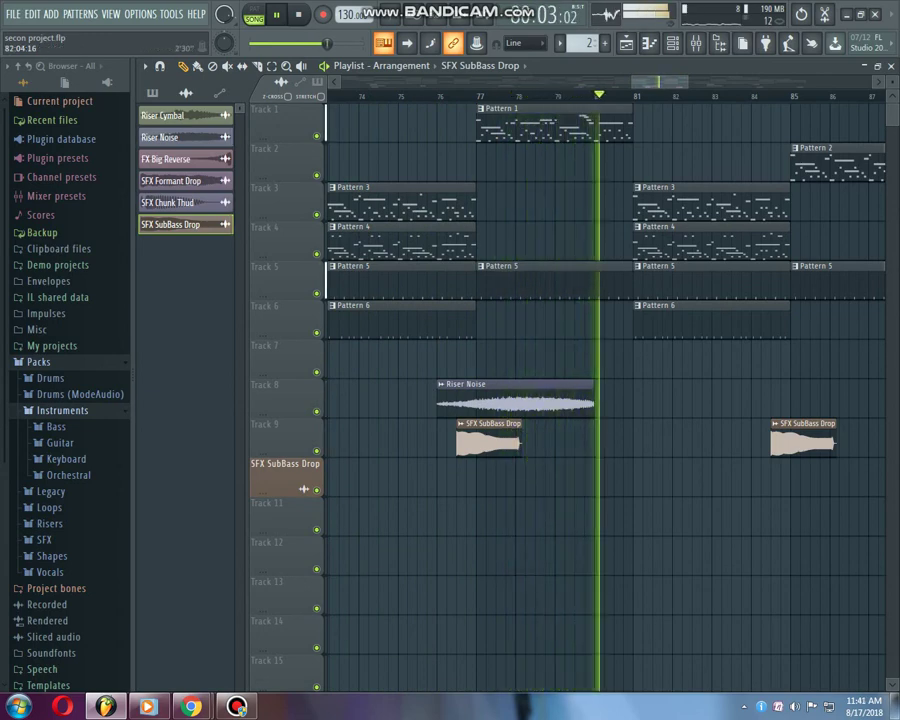
- Check the MiniSynth notes of the Pattern 2 clip at bar 85 in the piano roll, and return to the playlist
left_click_drag(687, 82, 775, 82)
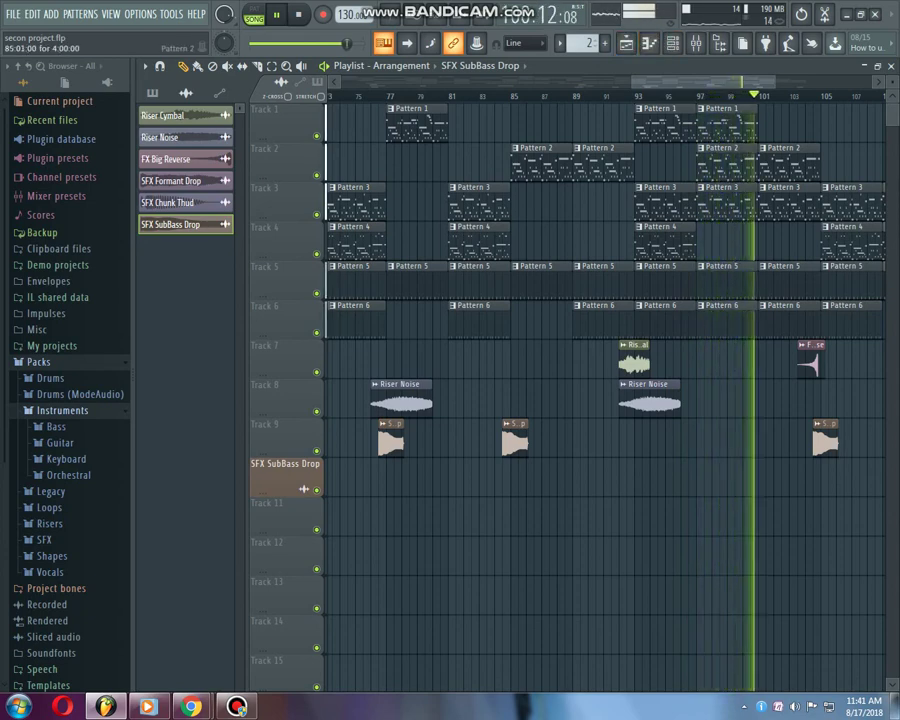
double_click(547, 168)
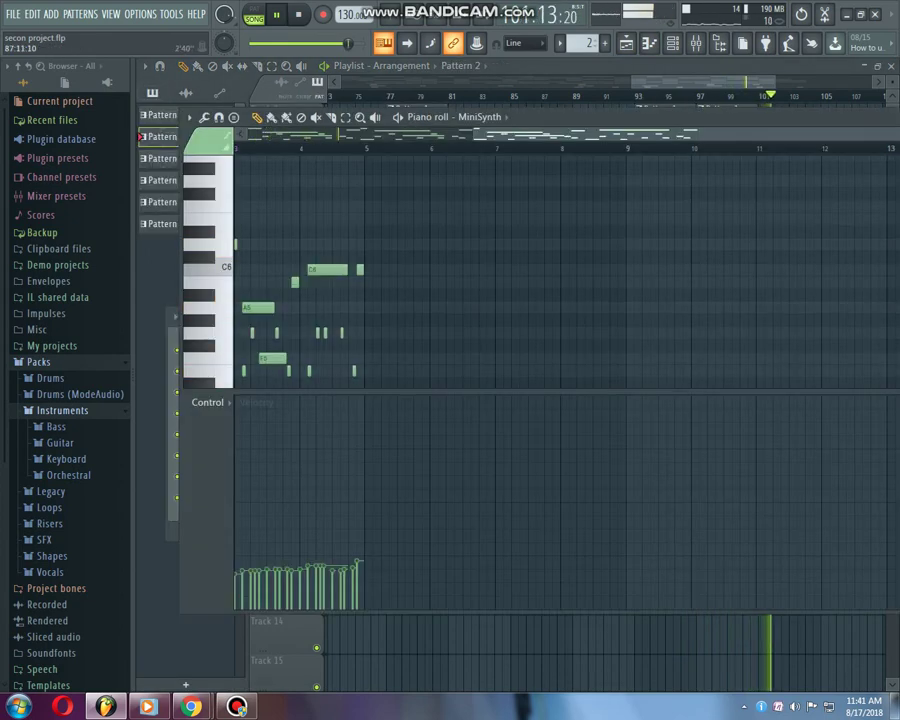
left_click(626, 43)
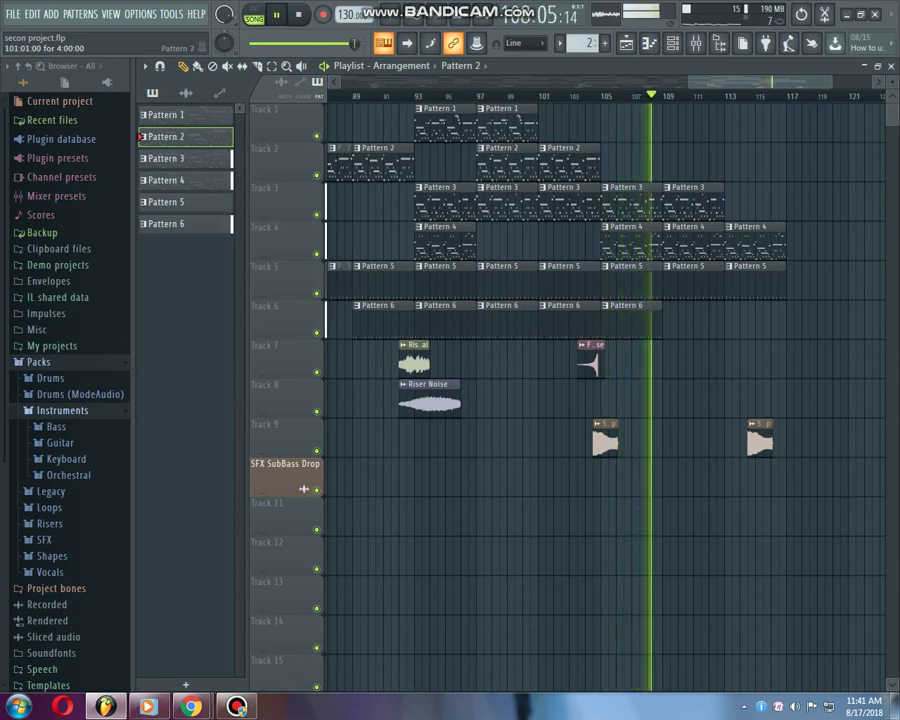
left_click(507, 124)
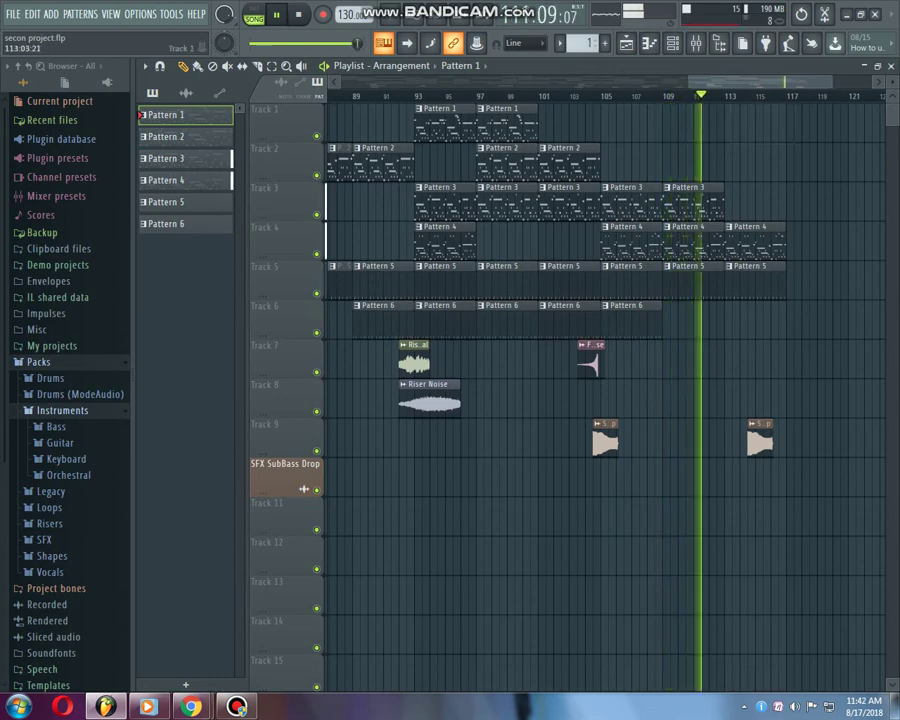
left_click(735, 124)
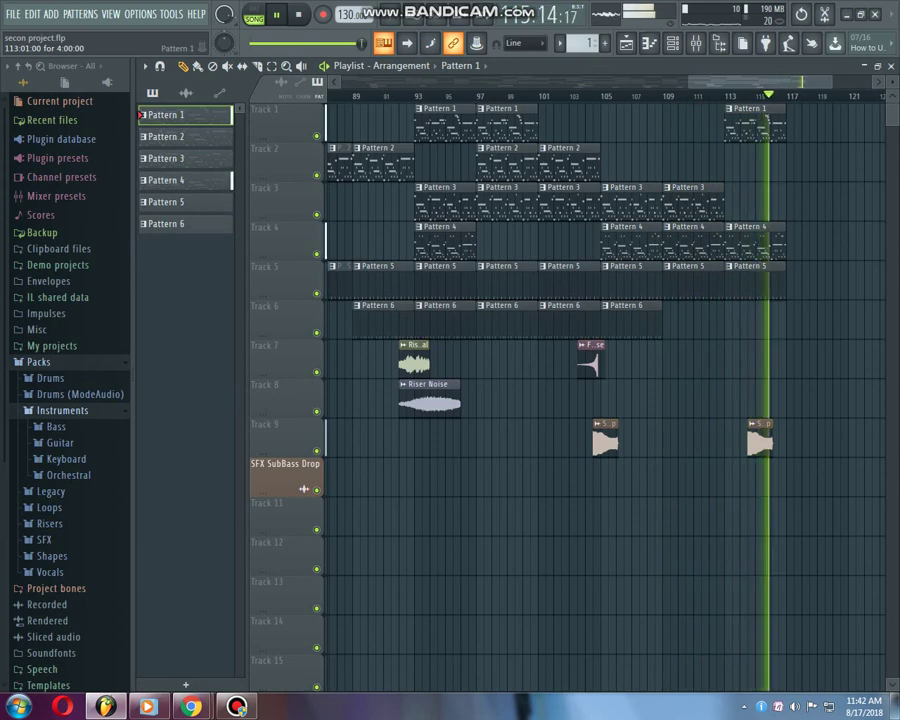
right_click(753, 125)
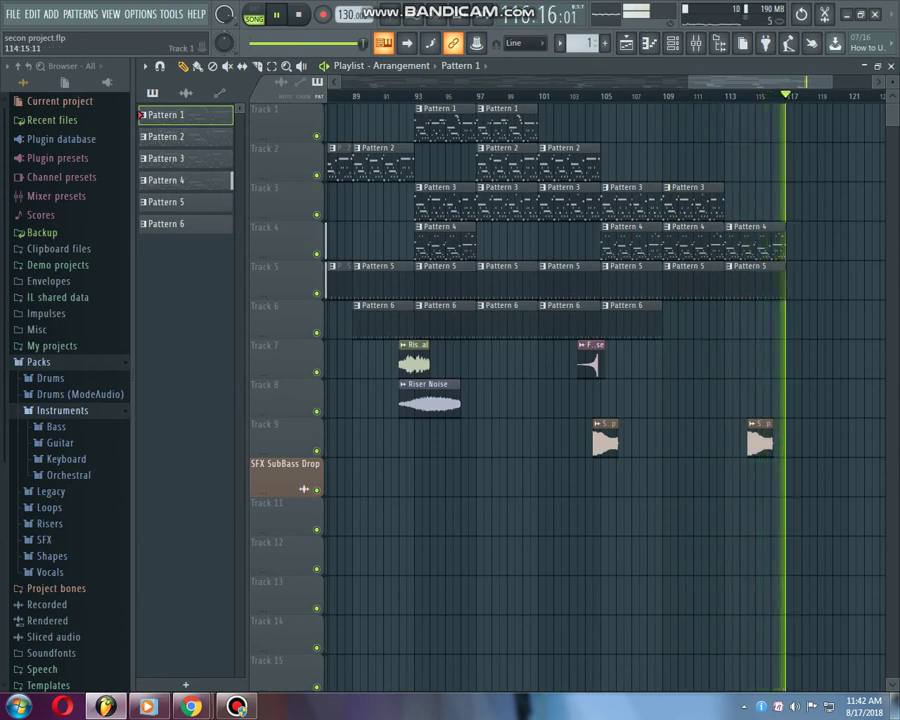